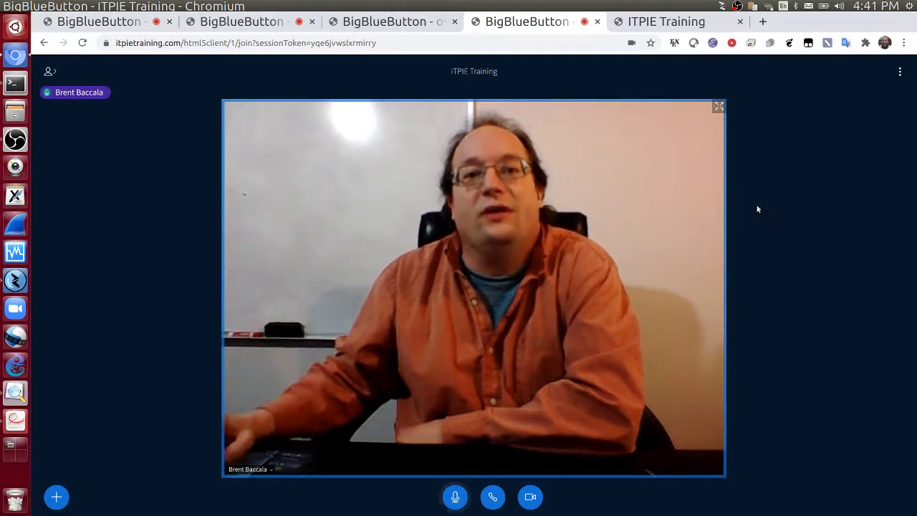
- Open the meeting options to show the users list and Public Chat beside the webcam video
{"action": "left_click", "coordinate": [901, 73]}
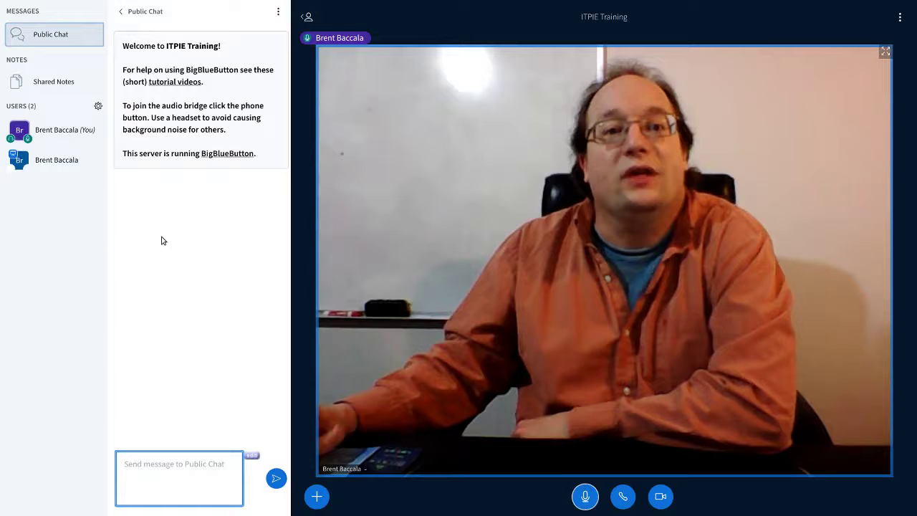
- Replace Public Chat in the sidebar with the empty Shared Notes editor
{"action": "left_click", "coordinate": [52, 83]}
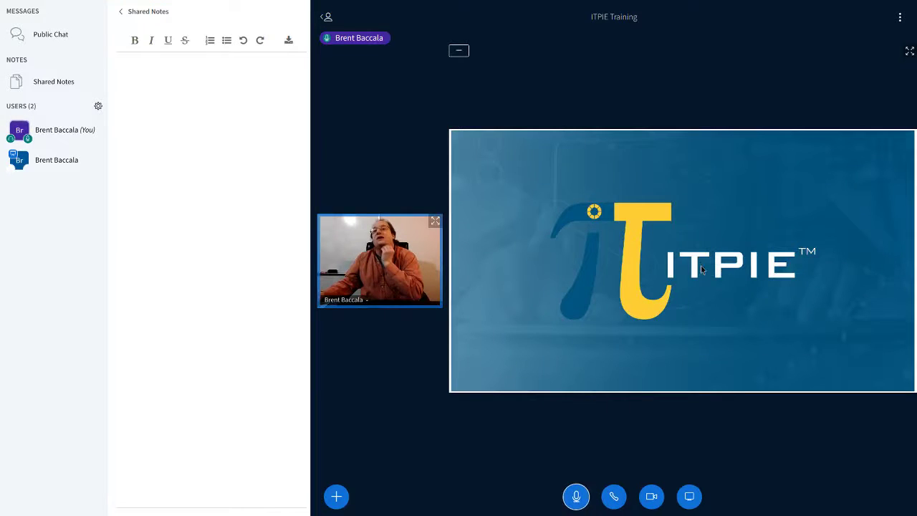
- Launch Chrome from the remote desktop's FVWM Main Menu and focus Chromium's address bar
{"action": "left_click", "coordinate": [672, 188]}
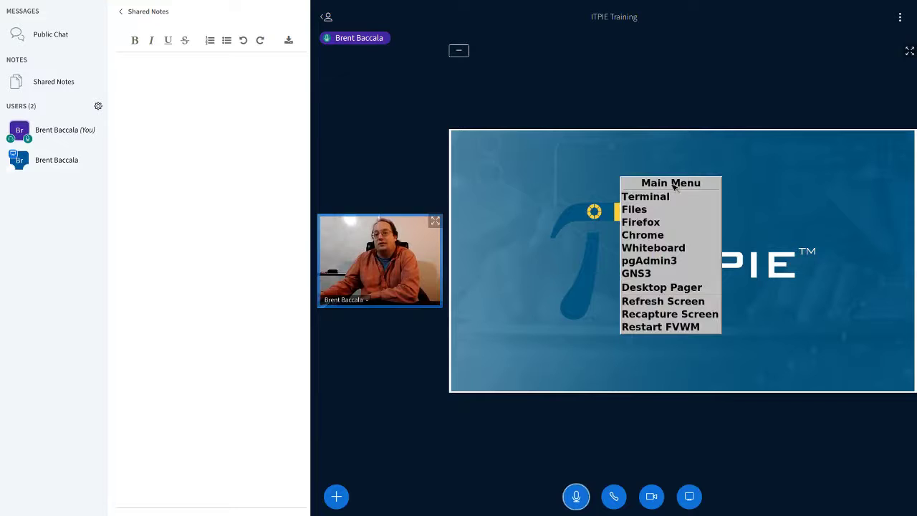
{"action": "left_click", "coordinate": [662, 236]}
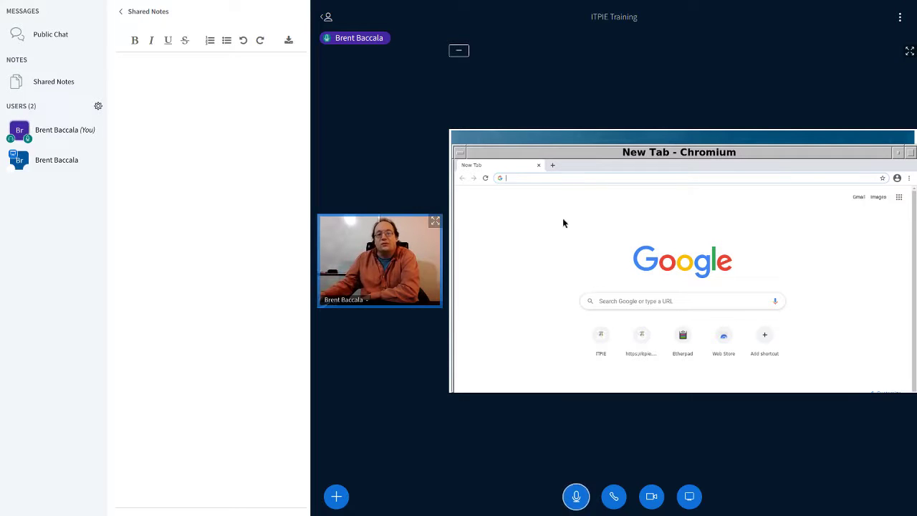
{"action": "left_click", "coordinate": [564, 178]}
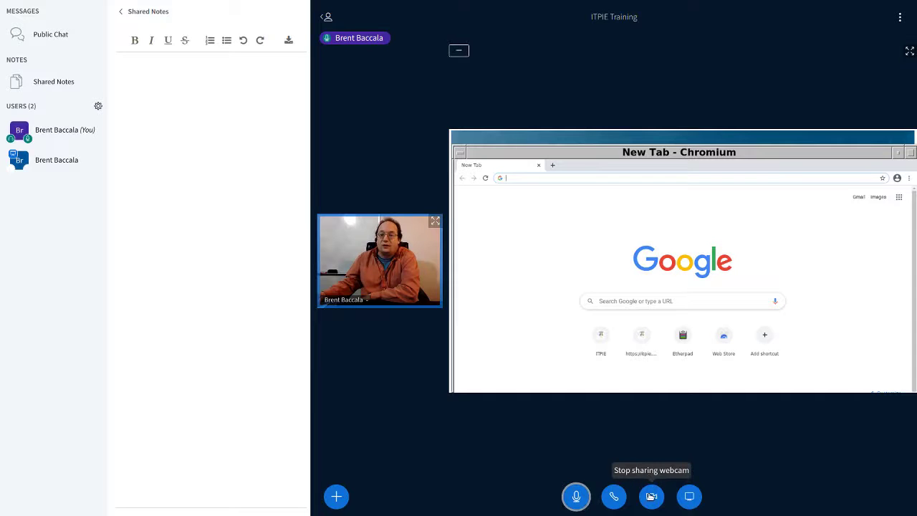
- Stop sharing the webcam and show the remote desktop with Chromium fullscreen
{"action": "left_click", "coordinate": [651, 495]}
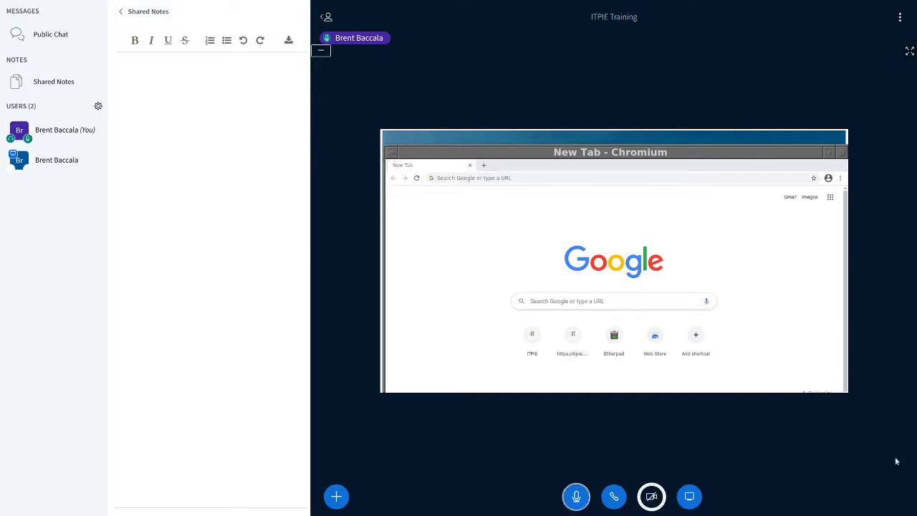
{"action": "left_click", "coordinate": [910, 51]}
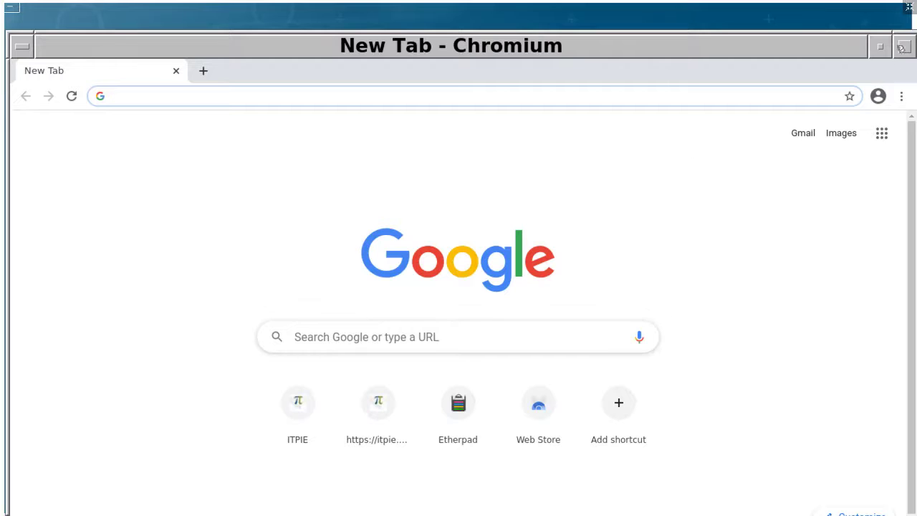
- Leave fullscreen, drag the users sidebar narrower, and place the cursor in the Shared Notes editor
{"action": "left_click", "coordinate": [907, 7]}
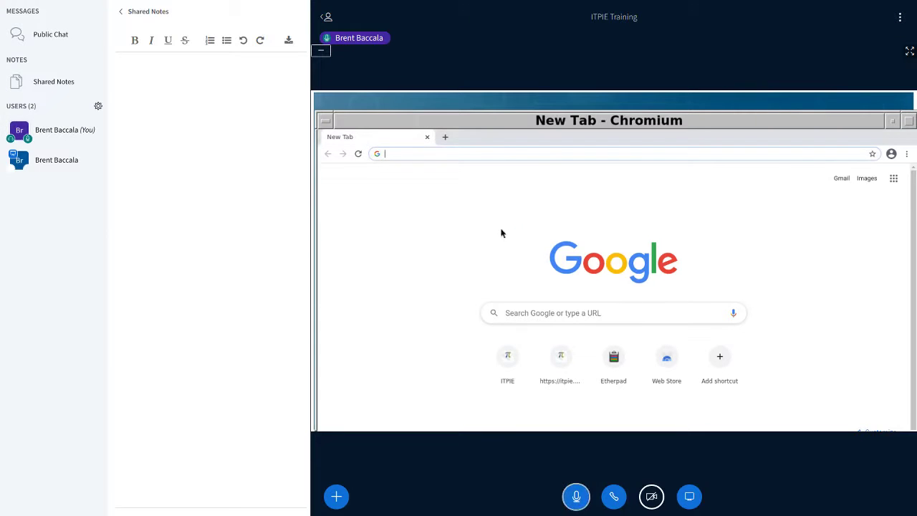
{"action": "left_click", "coordinate": [371, 97]}
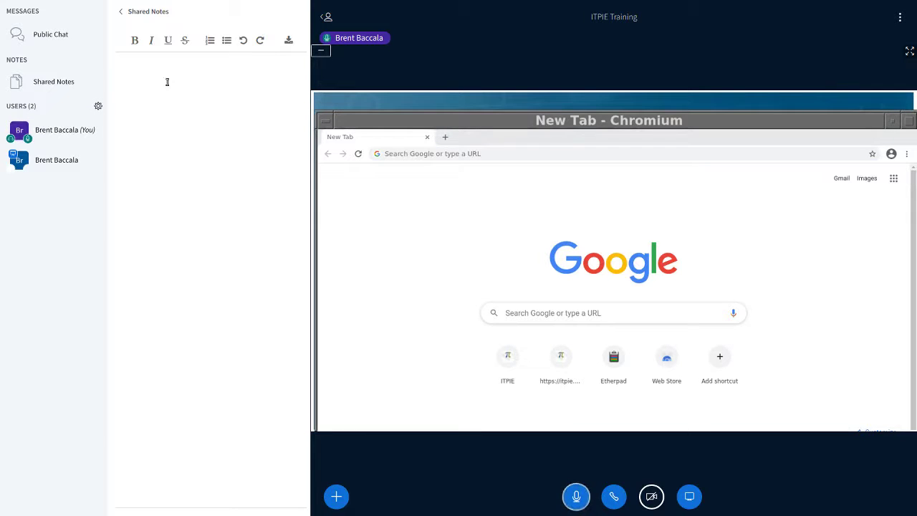
{"action": "left_click_drag", "start_coordinate": [105, 80], "coordinate": [68, 81]}
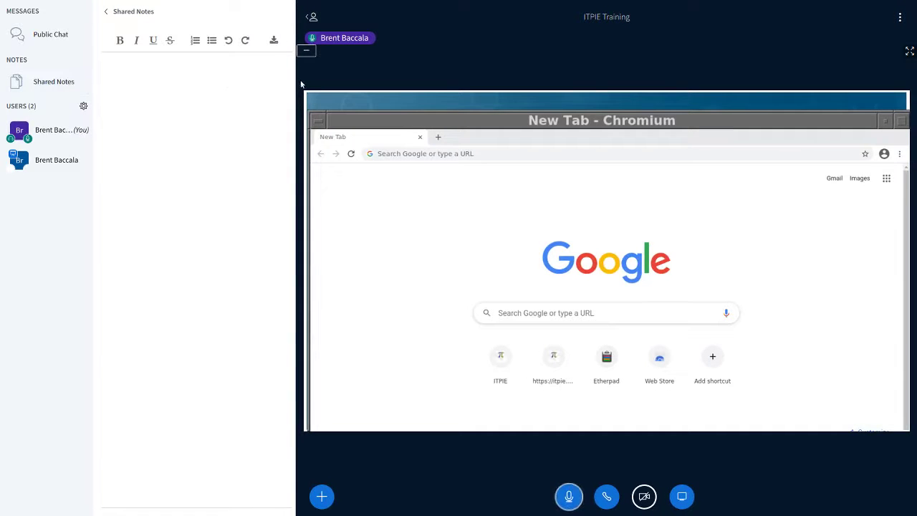
{"action": "left_click", "coordinate": [909, 51]}
{"action": "left_click", "coordinate": [907, 14]}
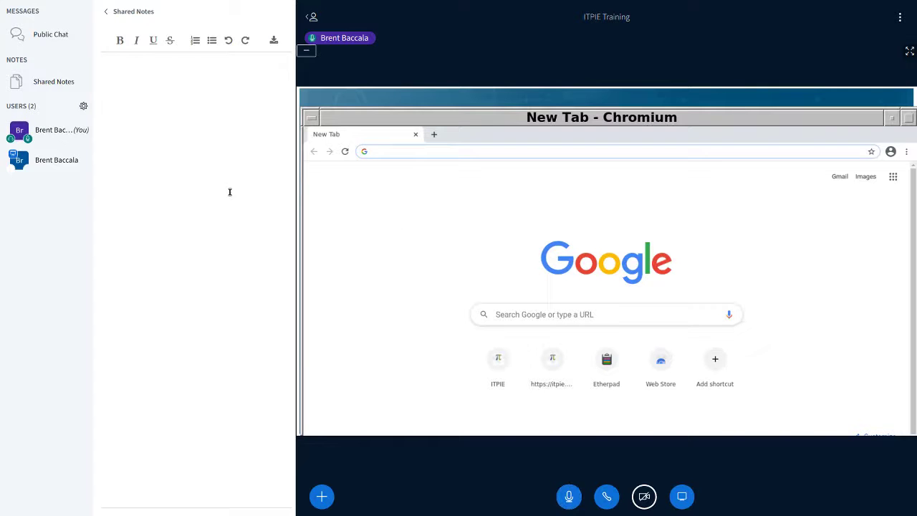
{"action": "left_click", "coordinate": [159, 186]}
- Maximize the Chromium window on the remote desktop through its window options
{"action": "left_click", "coordinate": [906, 153]}
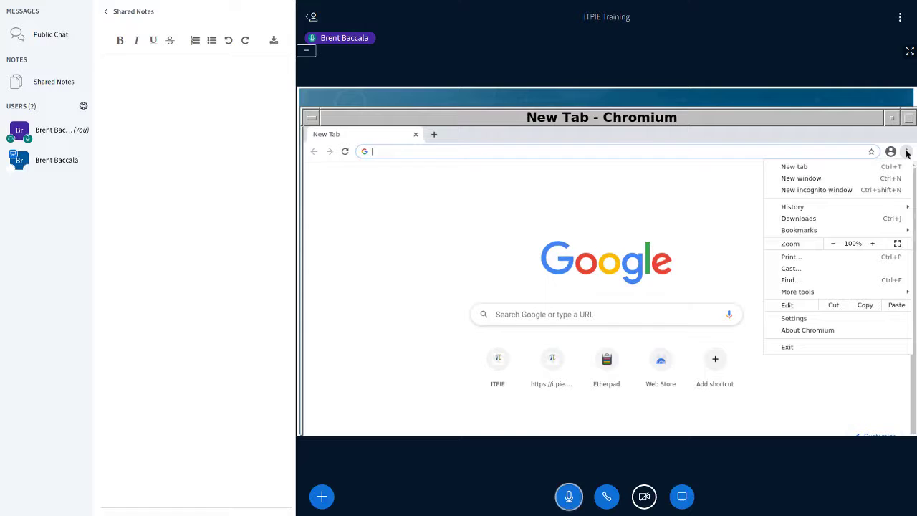
{"action": "left_click", "coordinate": [896, 246]}
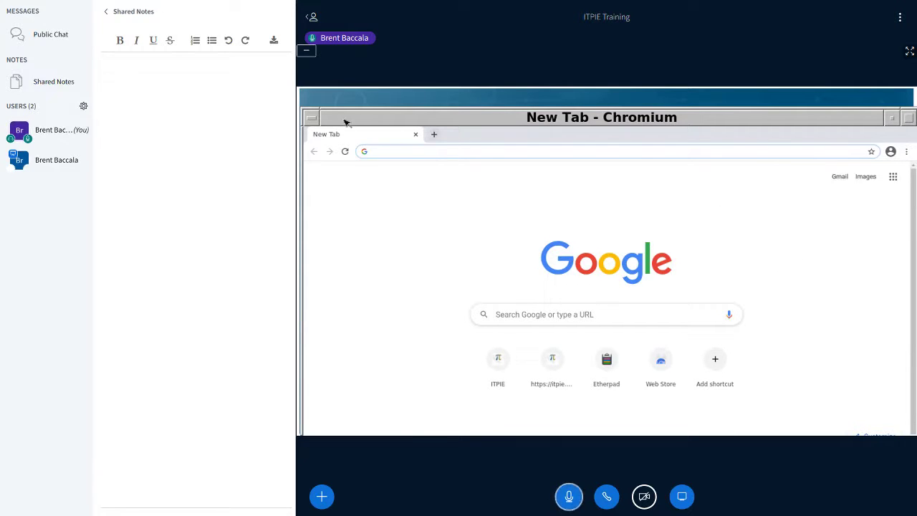
{"action": "left_click", "coordinate": [317, 121]}
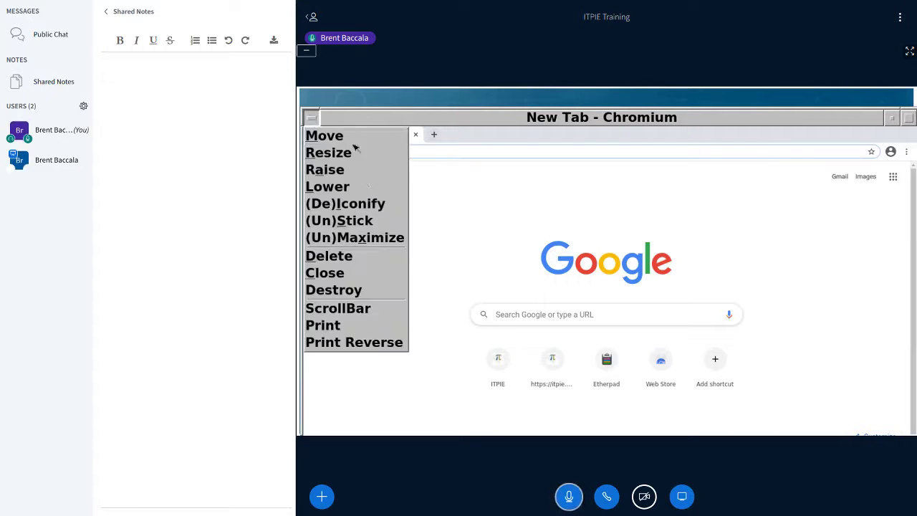
{"action": "left_click", "coordinate": [374, 241]}
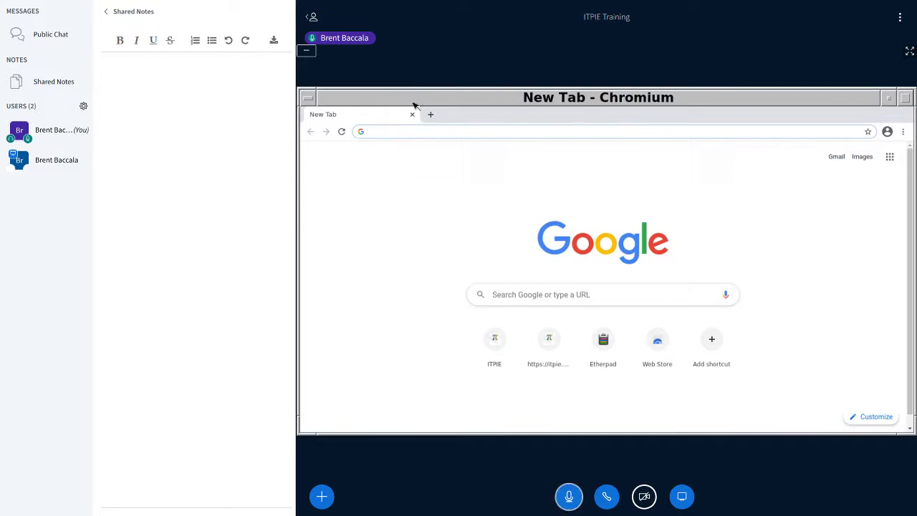
- Put Chromium into full screen, then exit it so the tabs and address bar reappear
{"action": "left_click", "coordinate": [903, 131]}
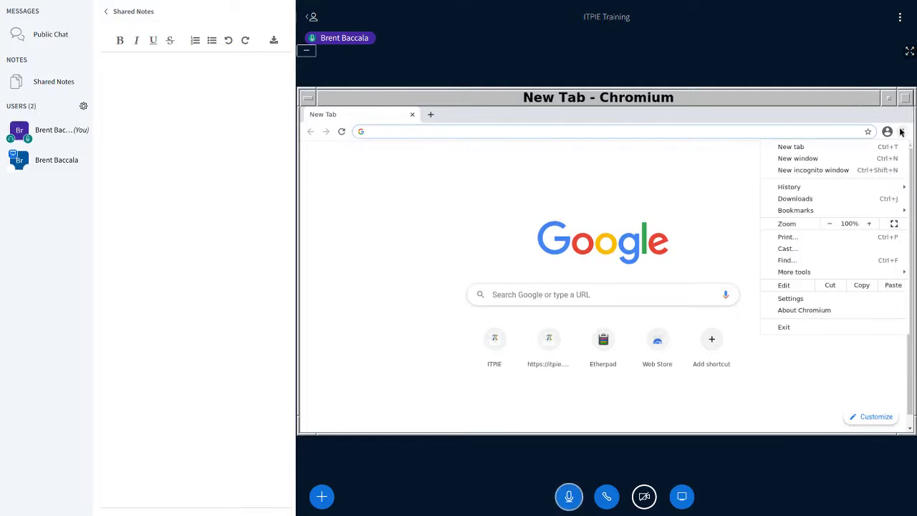
{"action": "left_click", "coordinate": [893, 225]}
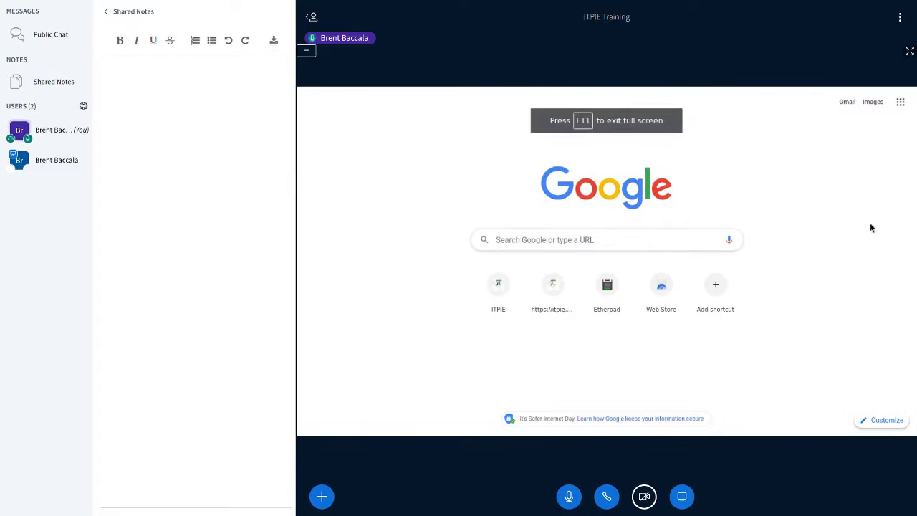
{"action": "left_click", "coordinate": [575, 240]}
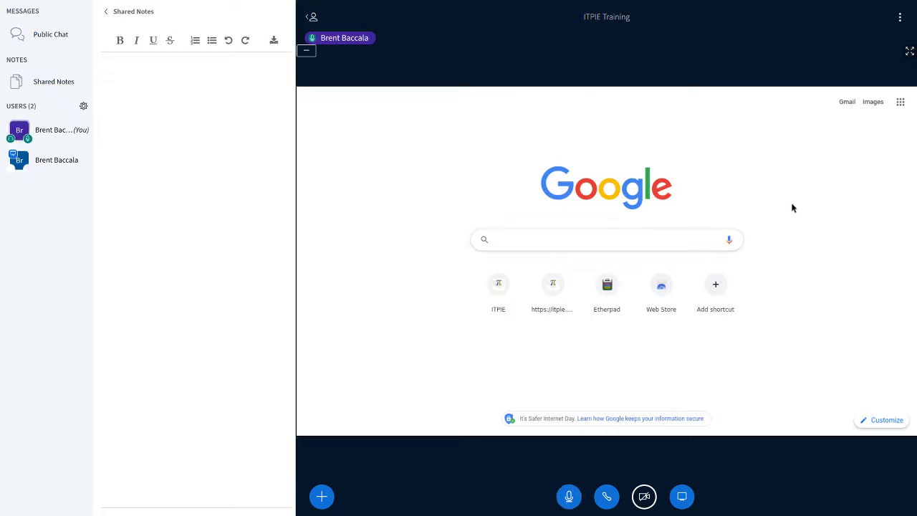
{"action": "mouse_move", "coordinate": [579, 89]}
{"action": "left_click", "coordinate": [606, 120]}
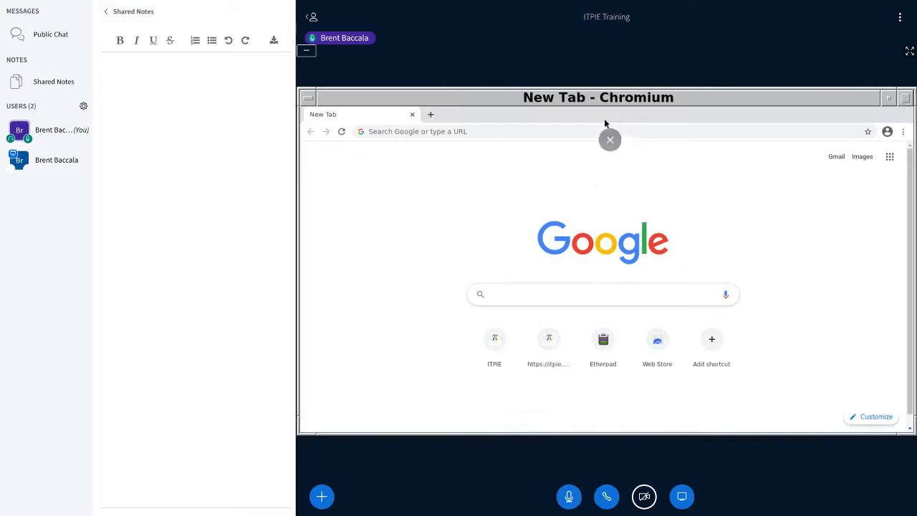
{"action": "left_click", "coordinate": [475, 132]}
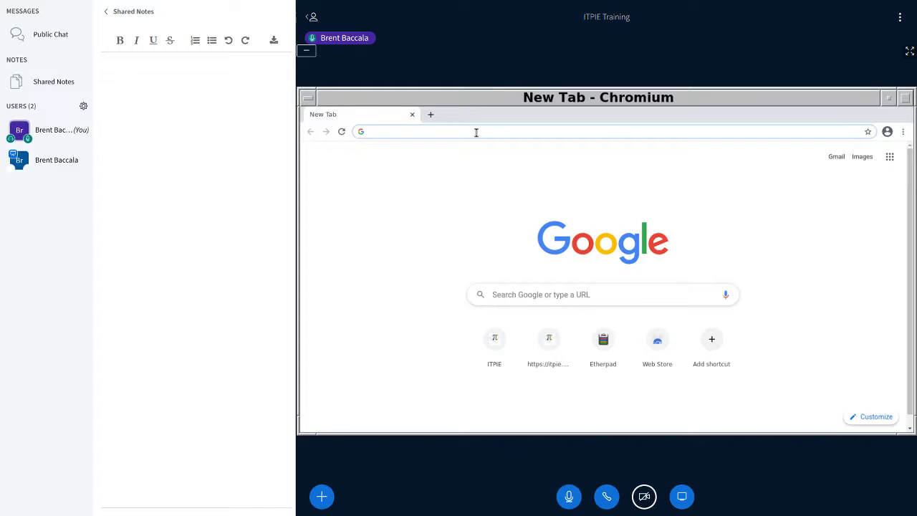
{"action": "type", "text": "it"}
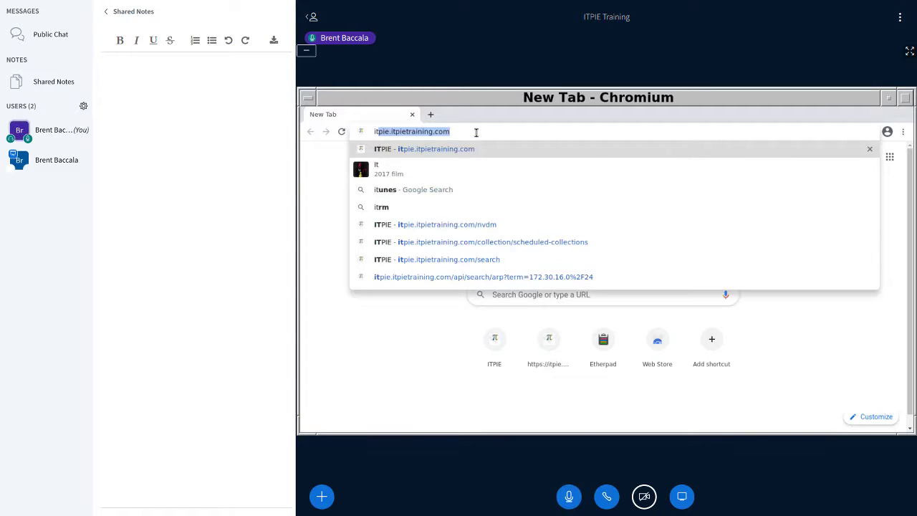
{"action": "key", "text": "Right"}
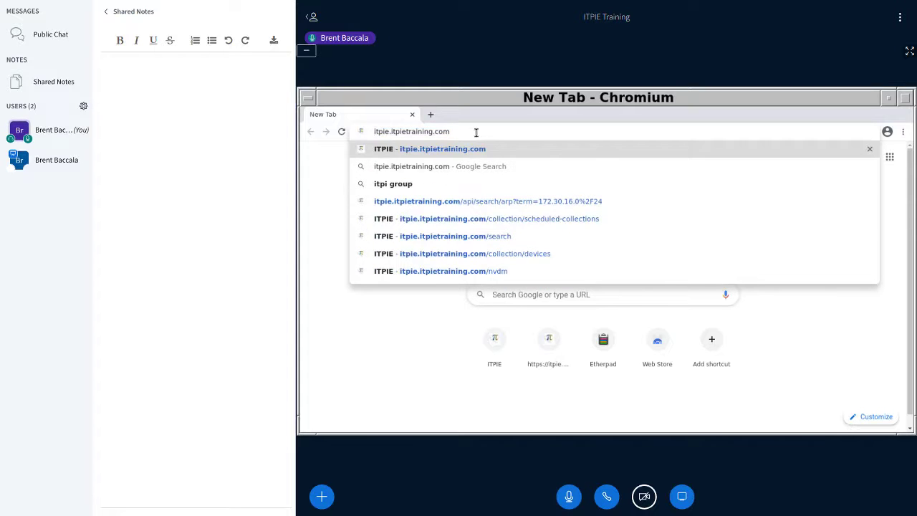
{"action": "key", "text": "Home"}
{"action": "type", "text": "https:"}
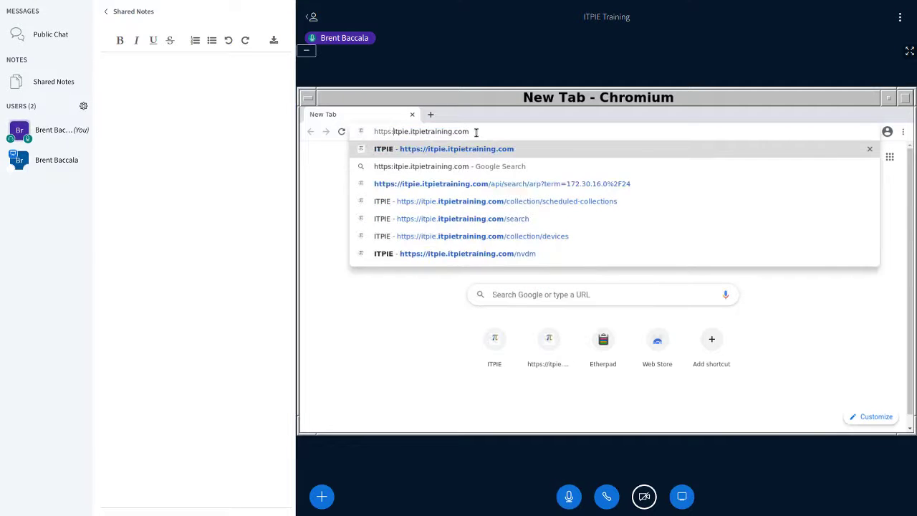
{"action": "type", "text": "//"}
{"action": "key", "text": "Return"}
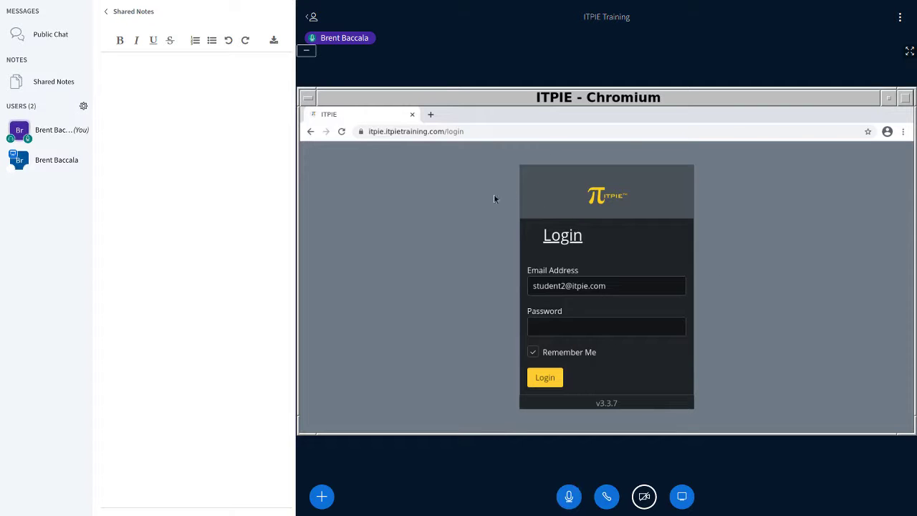
{"action": "left_click", "coordinate": [903, 132]}
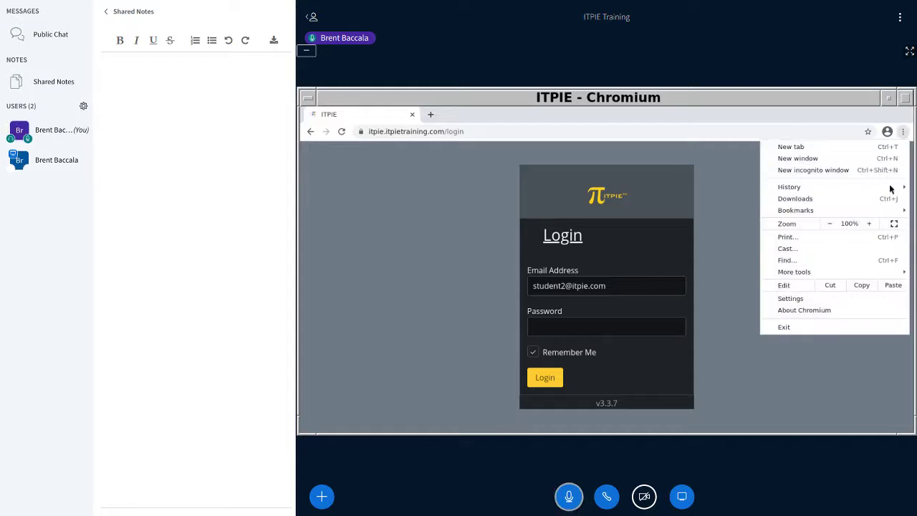
{"action": "left_click", "coordinate": [893, 224]}
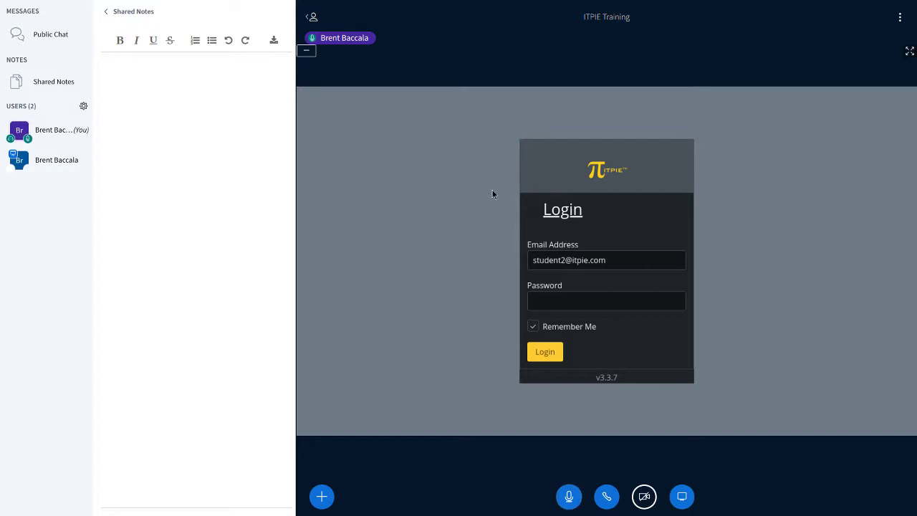
- Focus the ITPIE Password field, toggle the shared-screen fullscreen on and off, then show Public Chat
{"action": "left_click", "coordinate": [569, 299]}
{"action": "left_click", "coordinate": [910, 50]}
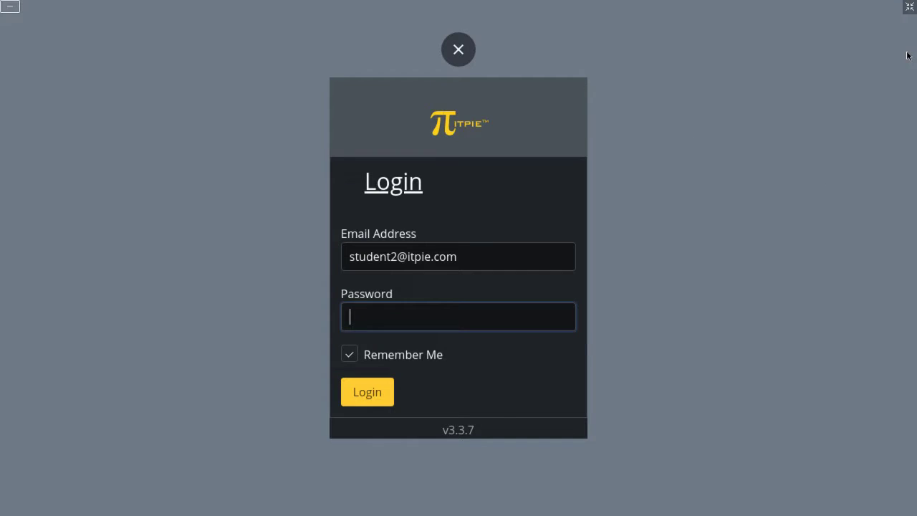
{"action": "key", "text": "Escape"}
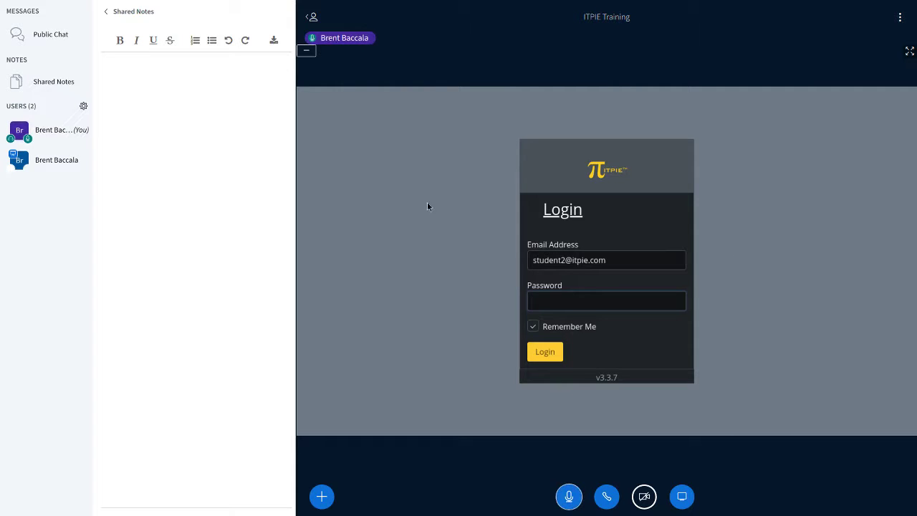
{"action": "left_click", "coordinate": [43, 36]}
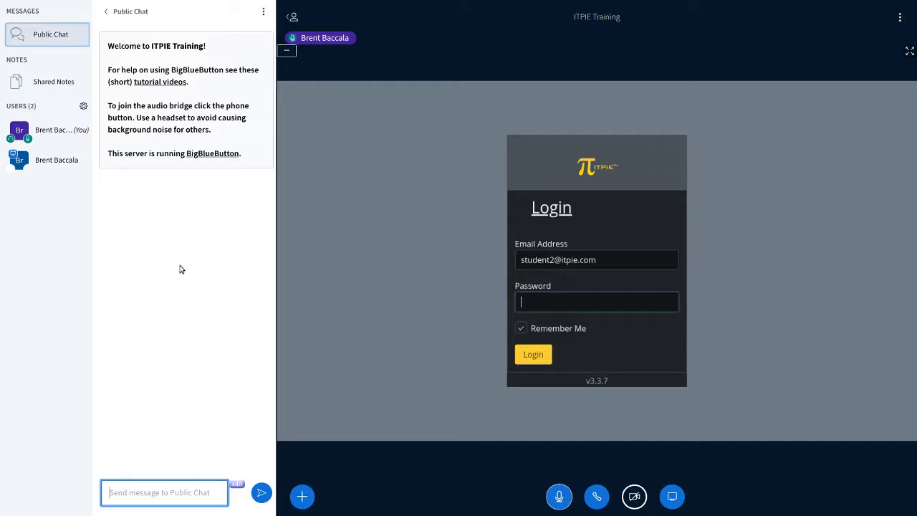
- Switch the sidebar to Shared Notes and back to Public Chat, hide the presentation, and start webcam sharing
{"action": "left_click", "coordinate": [60, 82]}
{"action": "left_click", "coordinate": [56, 35]}
{"action": "left_click", "coordinate": [292, 49]}
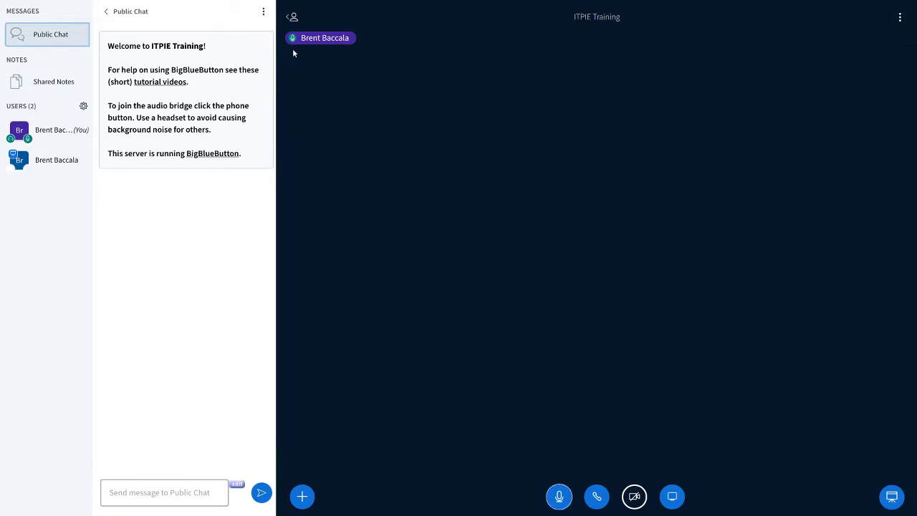
{"action": "left_click", "coordinate": [634, 497]}
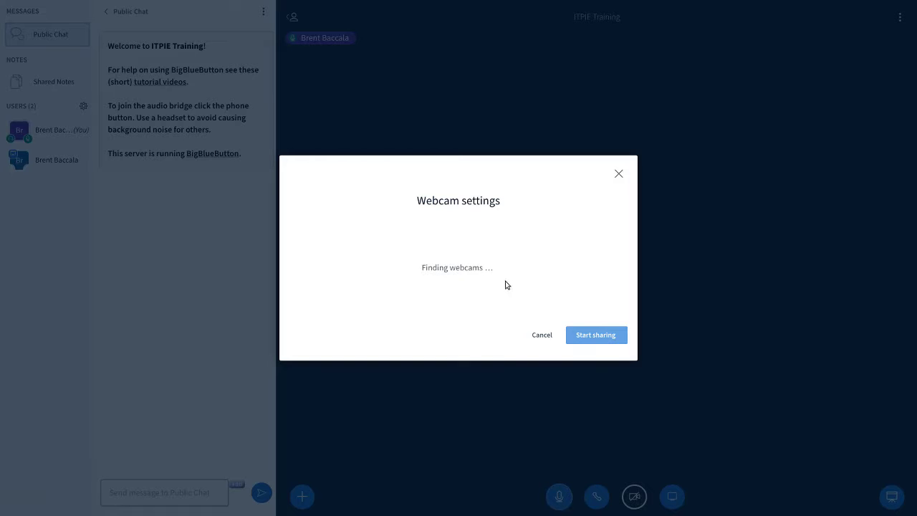
{"action": "left_click", "coordinate": [591, 336]}
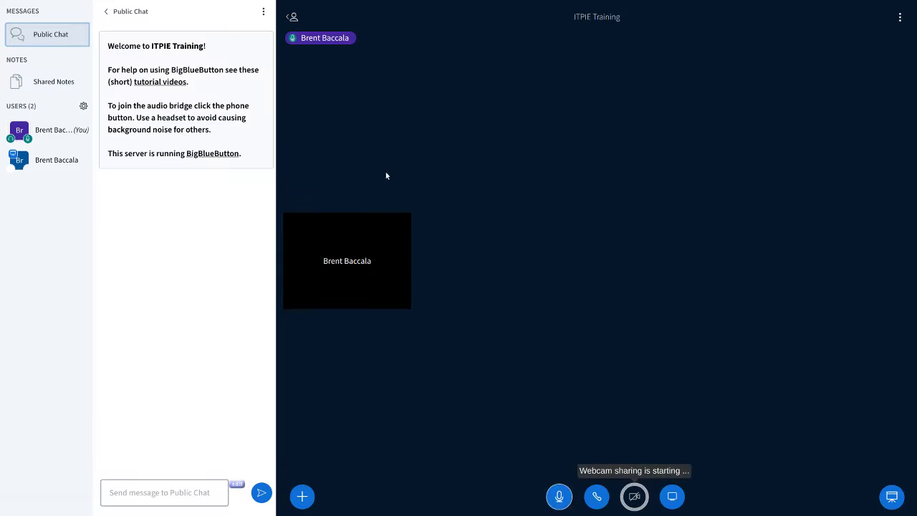